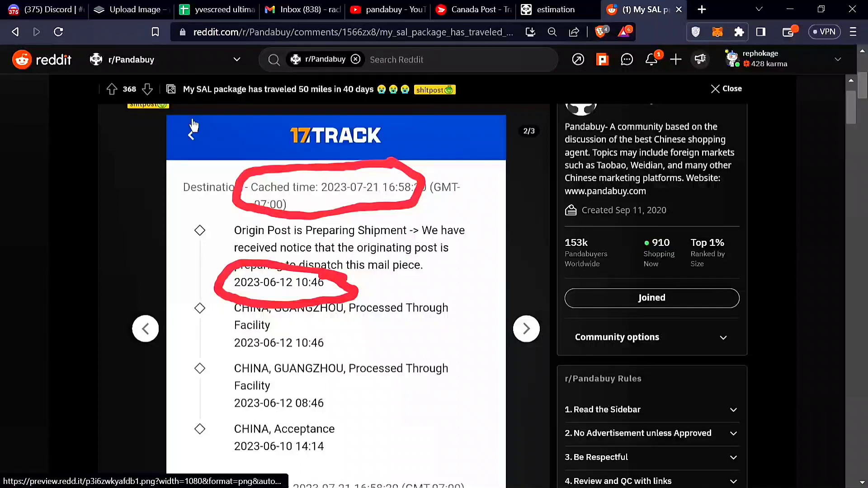
{"action": "scroll", "coordinate": [283, 96], "scroll_direction": "up", "scroll_amount": 2}
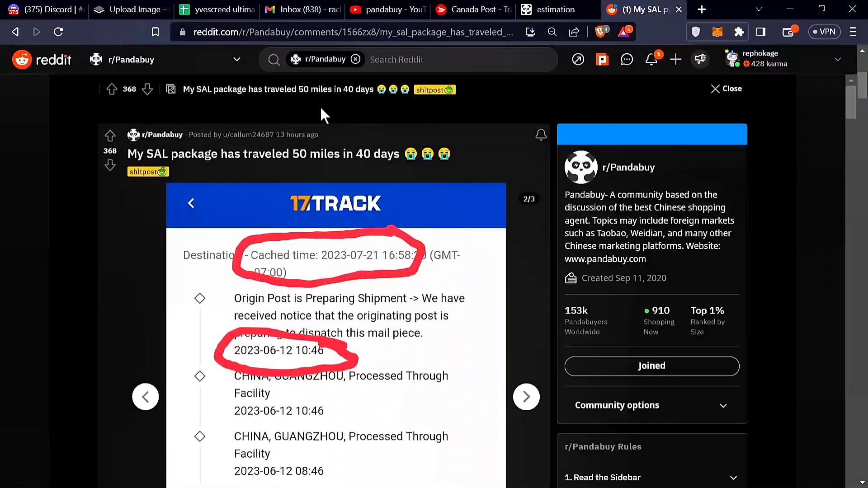
{"action": "scroll", "coordinate": [319, 203], "scroll_direction": "down", "scroll_amount": 1}
{"action": "scroll", "coordinate": [320, 203], "scroll_direction": "down", "scroll_amount": 3}
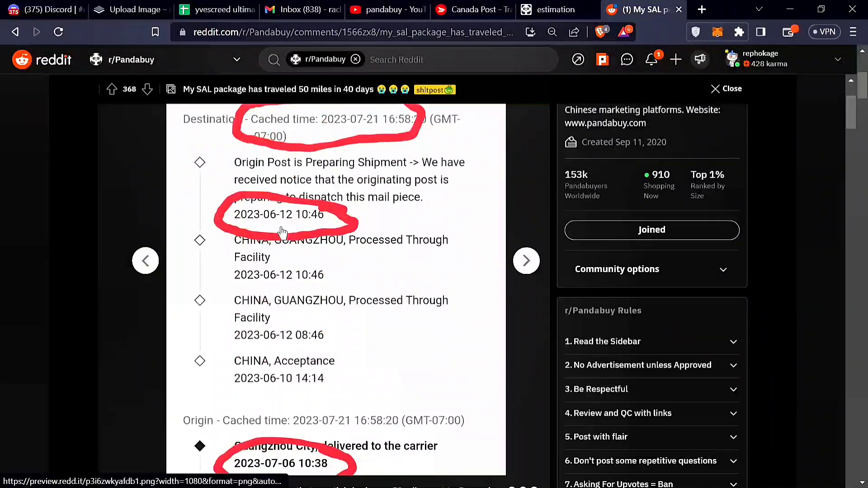
{"action": "scroll", "coordinate": [299, 225], "scroll_direction": "down", "scroll_amount": 3}
{"action": "scroll", "coordinate": [283, 230], "scroll_direction": "down", "scroll_amount": 3}
{"action": "scroll", "coordinate": [283, 231], "scroll_direction": "down", "scroll_amount": 2}
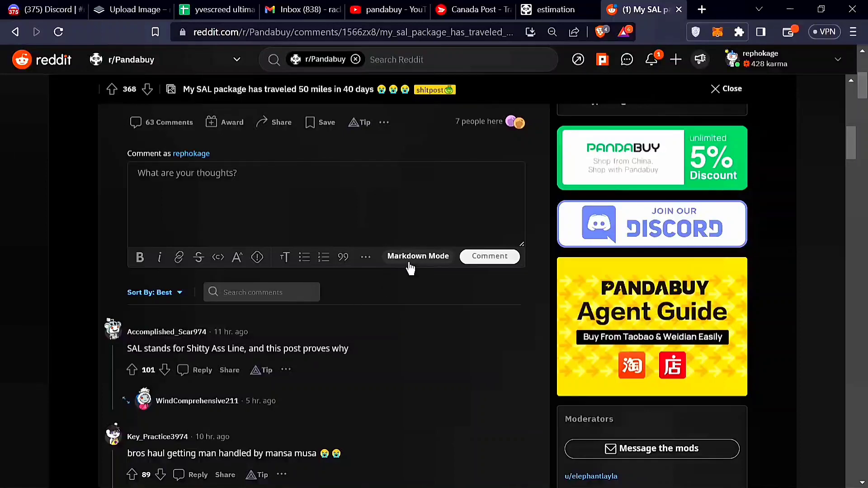
Switch from the Reddit SAL tracking thread to the Pandabuy estimation tab showing Canada quotes.
{"action": "left_click", "coordinate": [556, 10]}
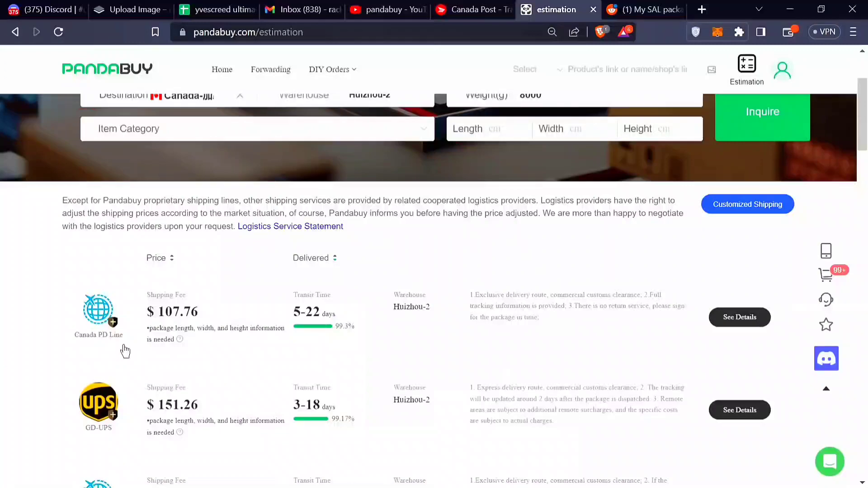
{"action": "scroll", "coordinate": [135, 332], "scroll_direction": "down", "scroll_amount": 3}
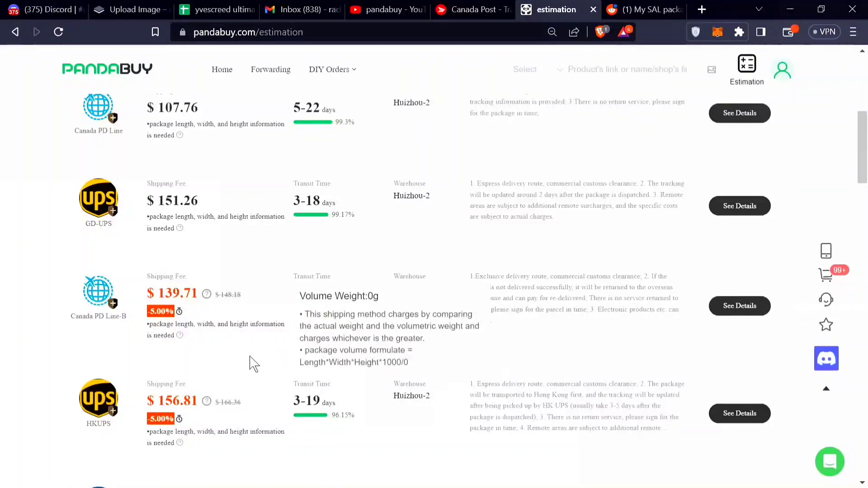
{"action": "scroll", "coordinate": [251, 360], "scroll_direction": "up", "scroll_amount": 2}
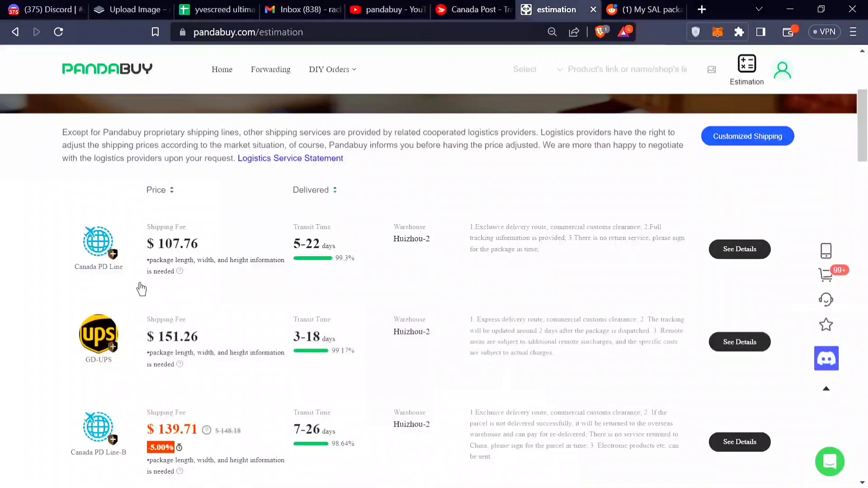
{"action": "scroll", "coordinate": [171, 316], "scroll_direction": "down", "scroll_amount": 2}
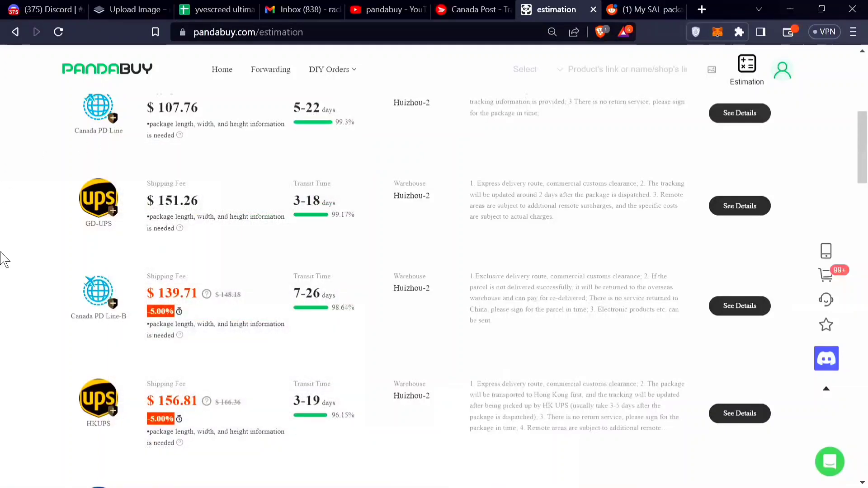
{"action": "scroll", "coordinate": [13, 272], "scroll_direction": "down", "scroll_amount": 3}
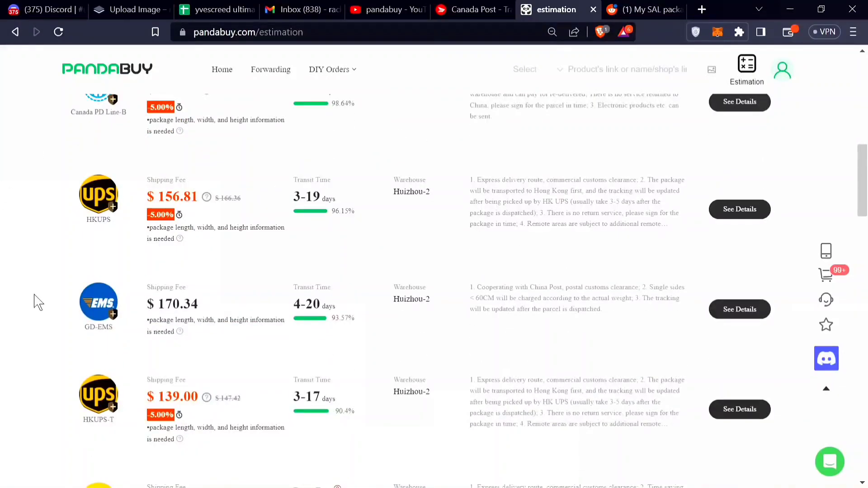
{"action": "scroll", "coordinate": [136, 340], "scroll_direction": "down", "scroll_amount": 3}
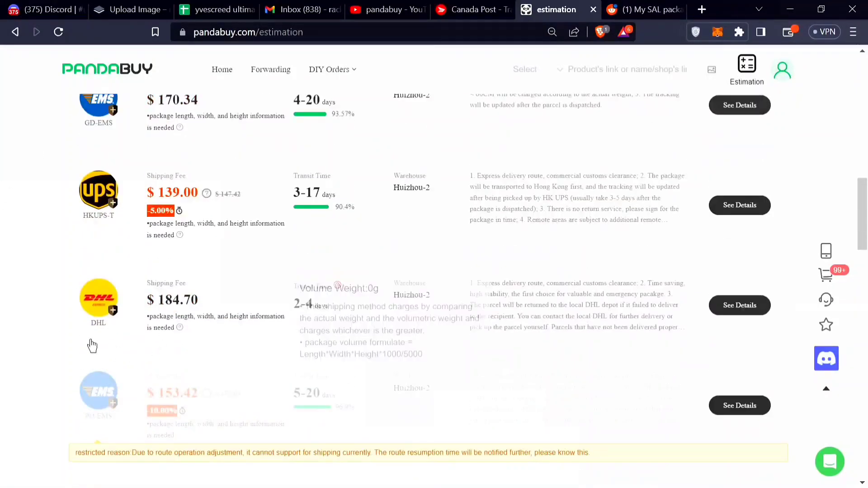
{"action": "scroll", "coordinate": [92, 345], "scroll_direction": "down", "scroll_amount": 3}
{"action": "scroll", "coordinate": [203, 306], "scroll_direction": "down", "scroll_amount": 4}
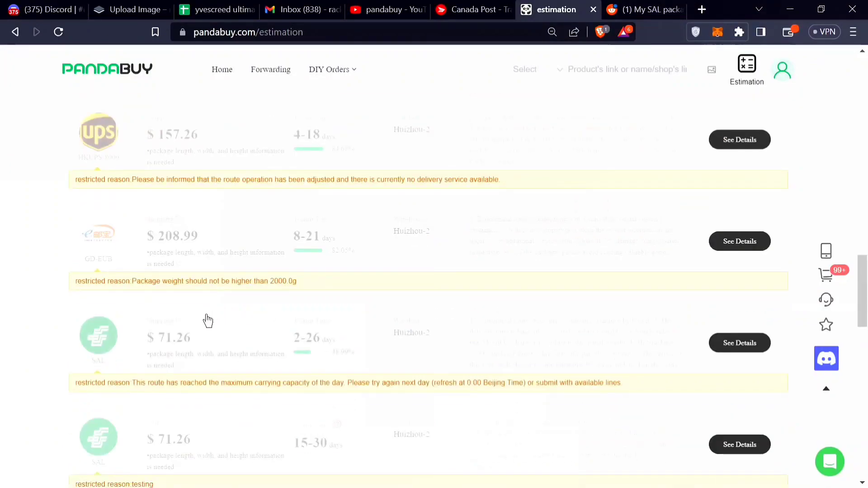
{"action": "scroll", "coordinate": [208, 320], "scroll_direction": "up", "scroll_amount": 4}
{"action": "scroll", "coordinate": [210, 322], "scroll_direction": "up", "scroll_amount": 5}
{"action": "scroll", "coordinate": [213, 324], "scroll_direction": "up", "scroll_amount": 4}
{"action": "scroll", "coordinate": [213, 326], "scroll_direction": "up", "scroll_amount": 5}
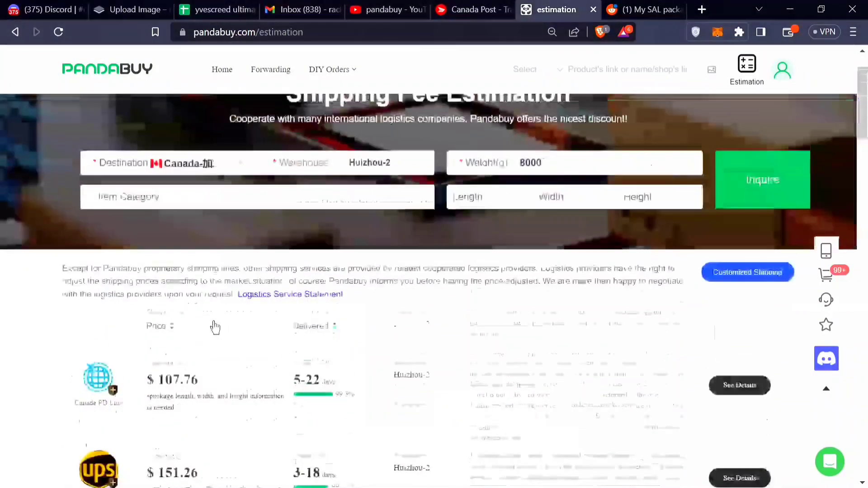
Change the parcel weight from 8000 g to 5000 g and rerun the Canada estimate.
{"action": "key", "text": "BackSpace"}
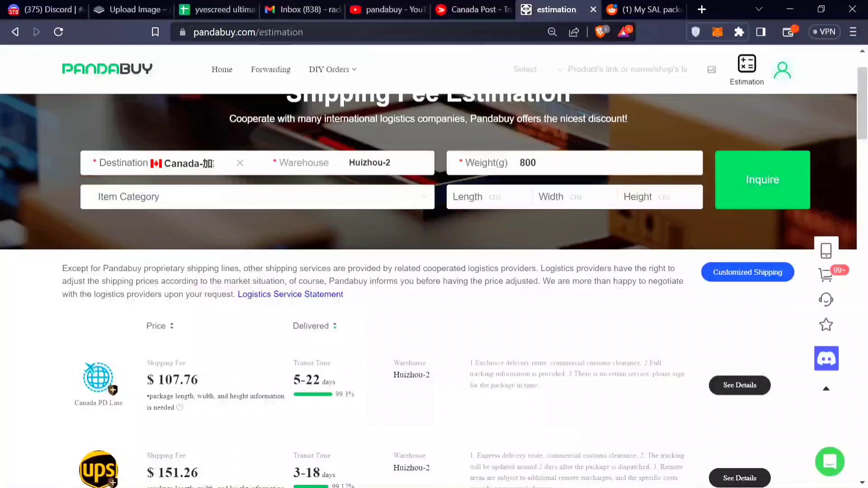
{"action": "key", "text": "BackSpace"}
{"action": "key", "text": "BackSpace"}
{"action": "key", "text": "BackSpace"}
{"action": "type", "text": "5000"}
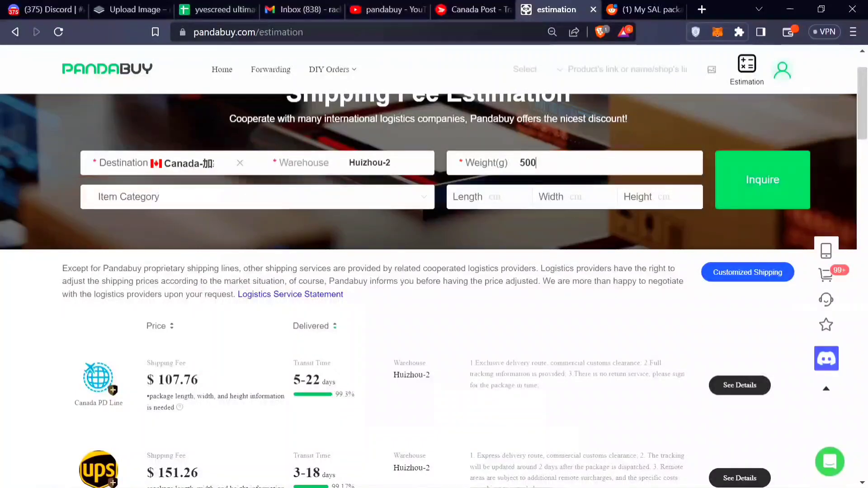
{"action": "left_click", "coordinate": [766, 192]}
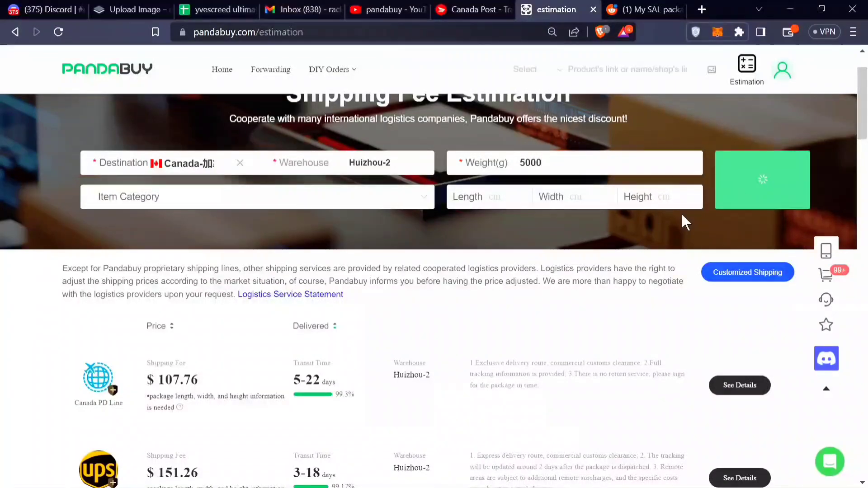
{"action": "scroll", "coordinate": [364, 341], "scroll_direction": "down", "scroll_amount": 3}
{"action": "scroll", "coordinate": [364, 340], "scroll_direction": "down", "scroll_amount": 5}
{"action": "scroll", "coordinate": [364, 336], "scroll_direction": "down", "scroll_amount": 3}
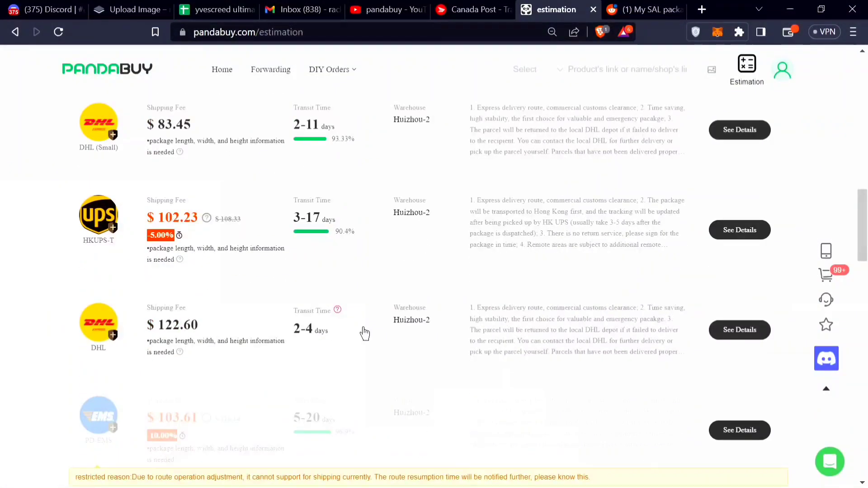
{"action": "scroll", "coordinate": [365, 332], "scroll_direction": "down", "scroll_amount": 3}
{"action": "scroll", "coordinate": [365, 332], "scroll_direction": "down", "scroll_amount": 4}
{"action": "scroll", "coordinate": [365, 331], "scroll_direction": "down", "scroll_amount": 1}
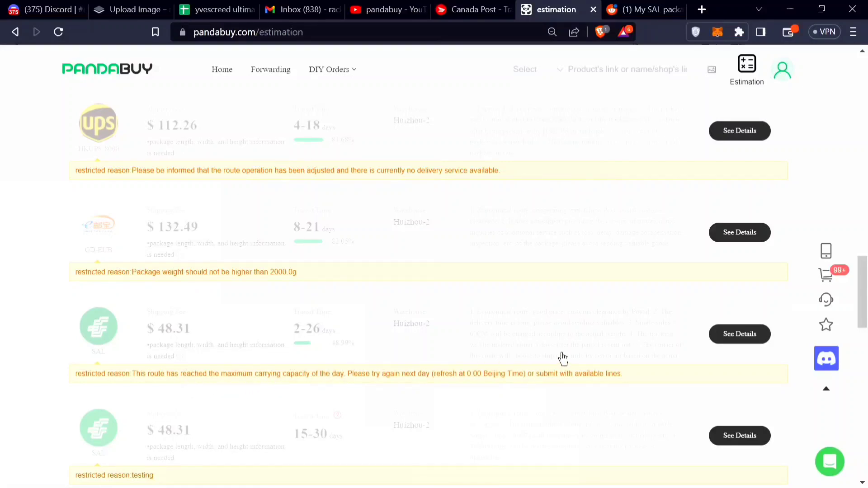
{"action": "mouse_move", "coordinate": [863, 309]}
{"action": "left_mouse_down"}
{"action": "mouse_move", "coordinate": [863, 334]}
{"action": "mouse_move", "coordinate": [862, 319]}
{"action": "left_mouse_up"}
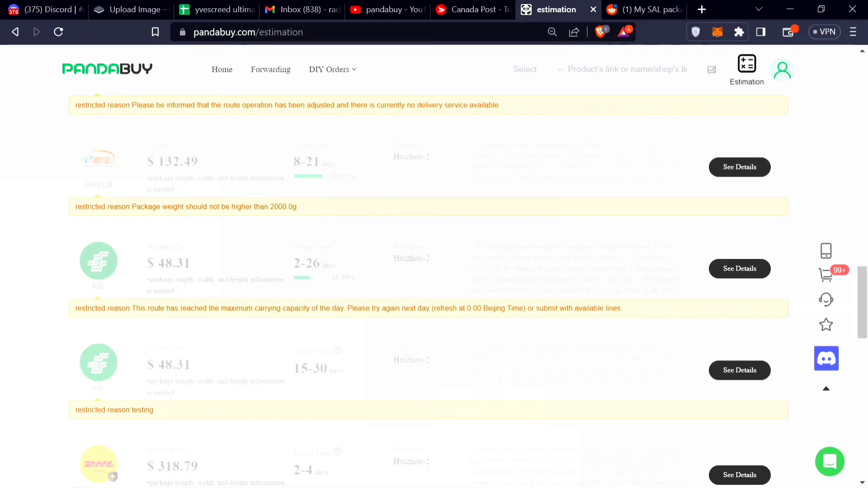
{"action": "mouse_move", "coordinate": [302, 278]}
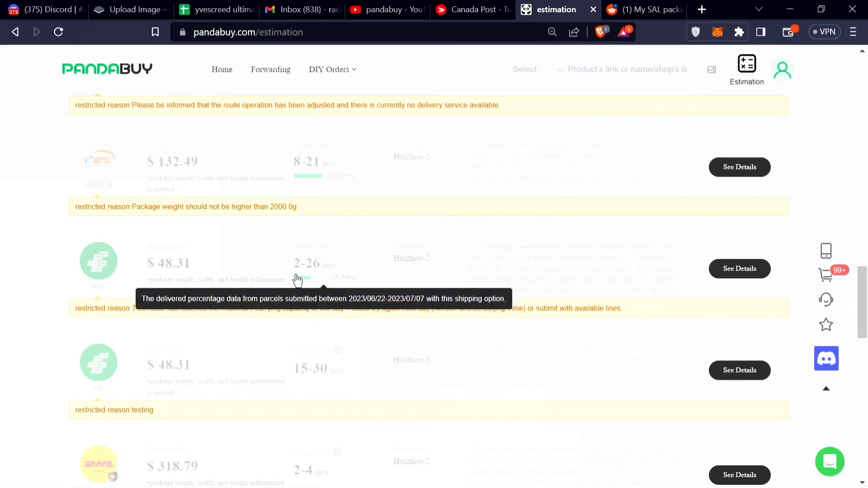
{"action": "left_click_drag", "start_coordinate": [863, 313], "coordinate": [863, 139]}
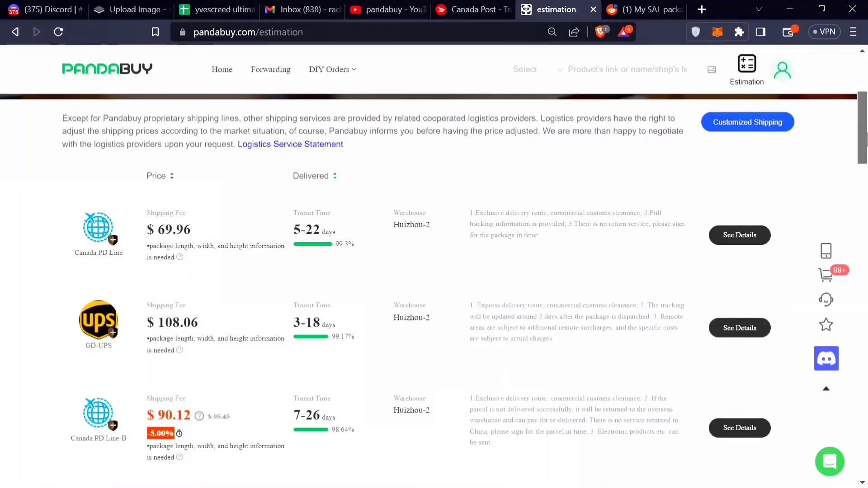
{"action": "mouse_move", "coordinate": [863, 136]}
{"action": "left_mouse_down"}
{"action": "mouse_move", "coordinate": [863, 318]}
{"action": "mouse_move", "coordinate": [863, 136]}
{"action": "left_mouse_up"}
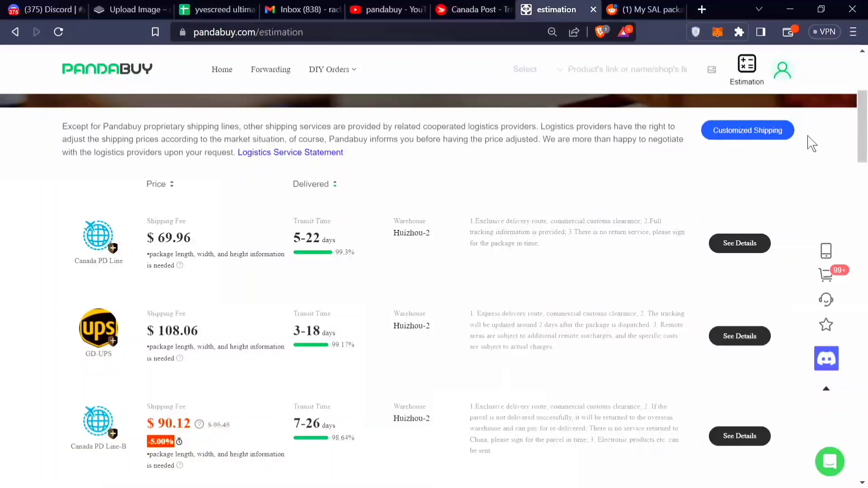
Return to the Reddit 'My SAL package' thread after reviewing the 5000 g quotes.
{"action": "left_click", "coordinate": [625, 10]}
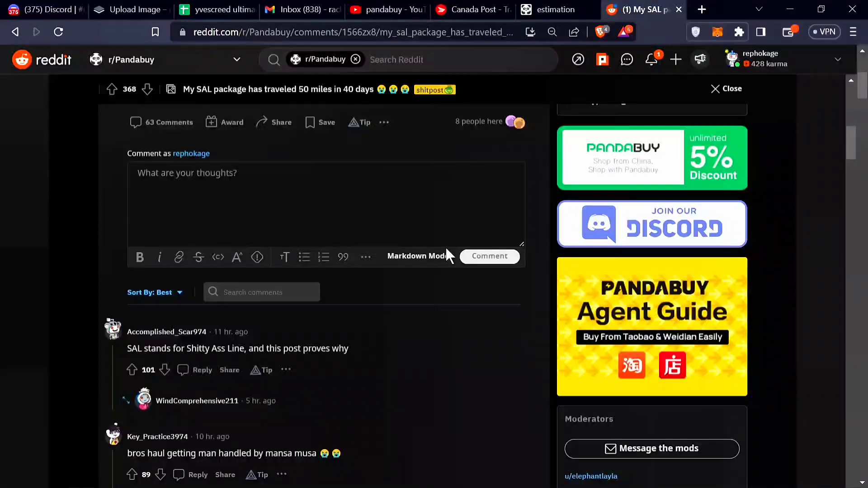
{"action": "scroll", "coordinate": [847, 143], "scroll_direction": "down", "scroll_amount": 2}
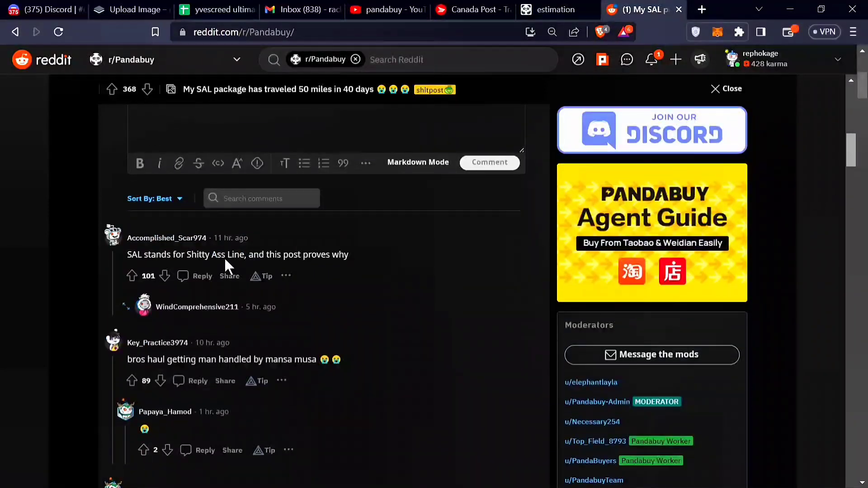